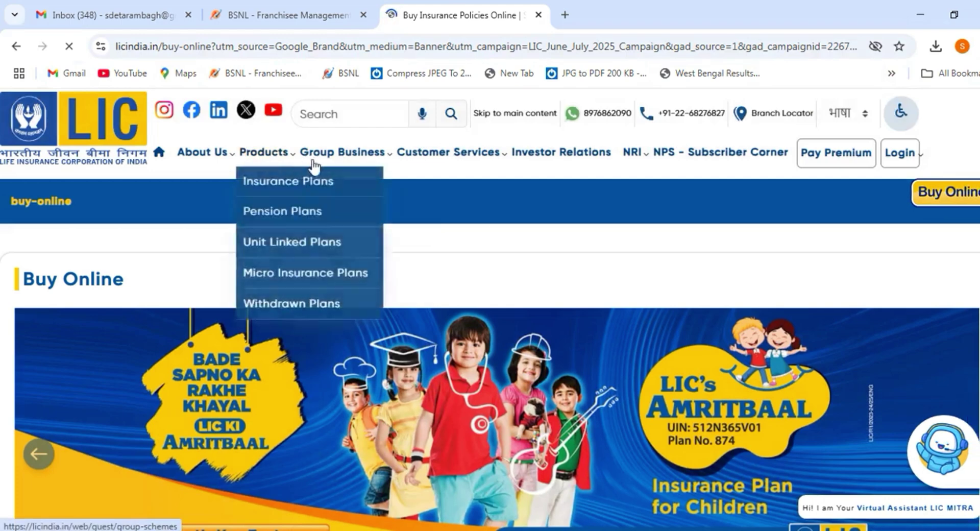
From Group Business > Group Customer/Annuitant Login, open the LIC Digital sign-in page in a new tab.
mouse_move(350, 164)
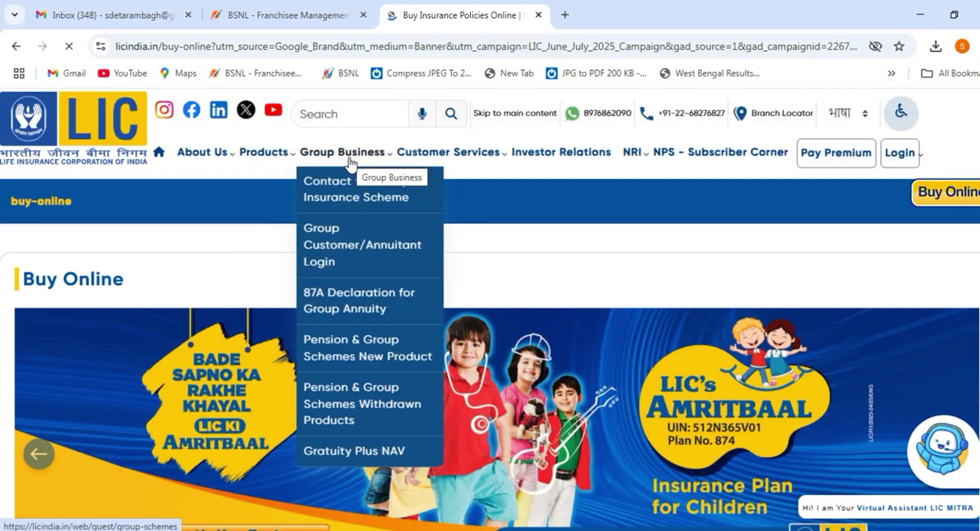
left_click(351, 250)
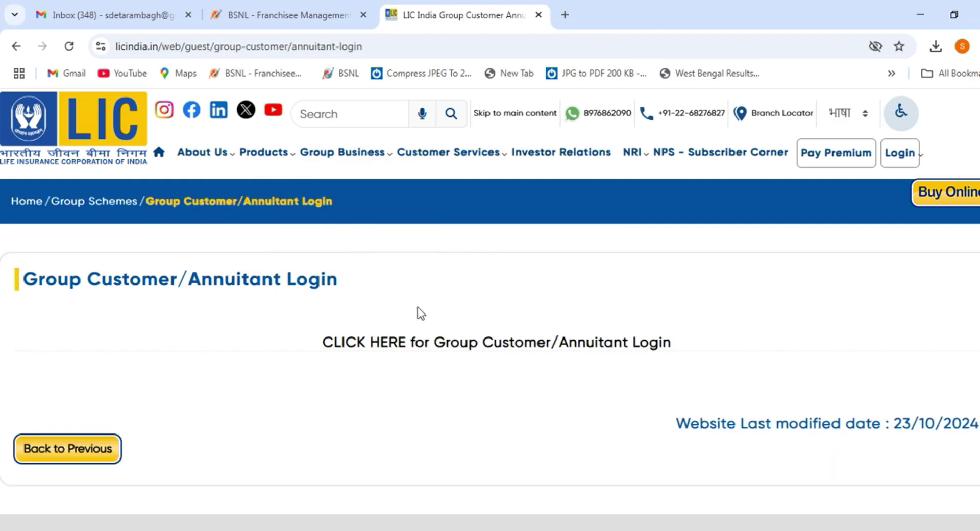
left_click(454, 347)
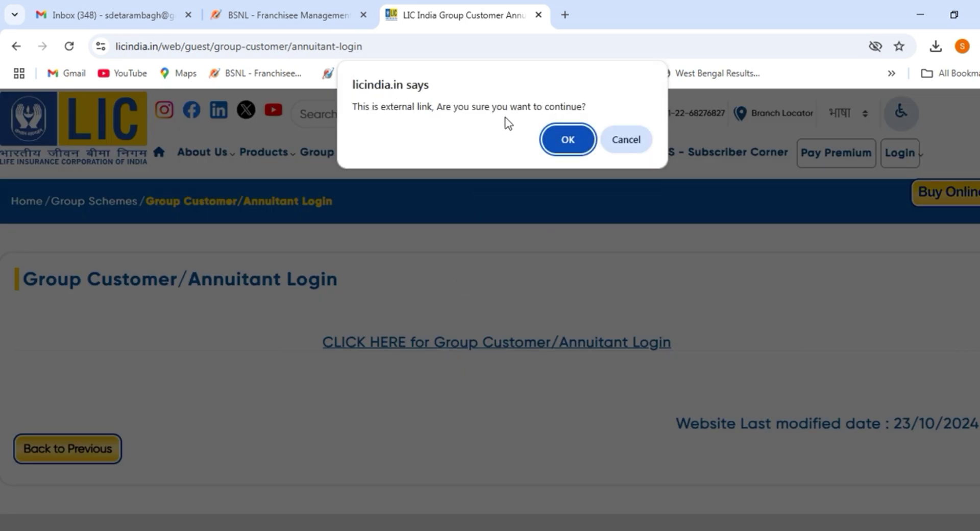
left_click(568, 141)
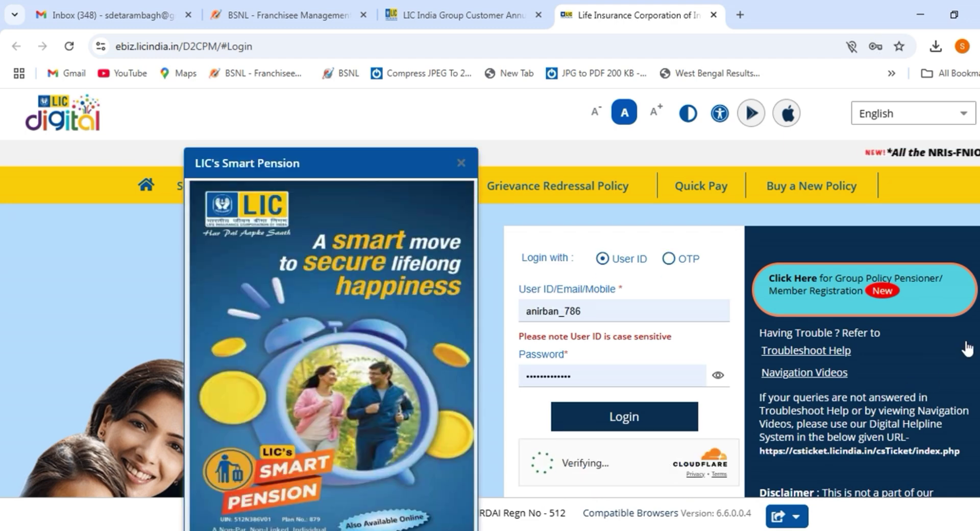
Try the prefilled user ID login, dismiss the mismatch alert, and choose OTP sign-in.
scroll(961, 352, "down", 1)
scroll(962, 353, "up", 1)
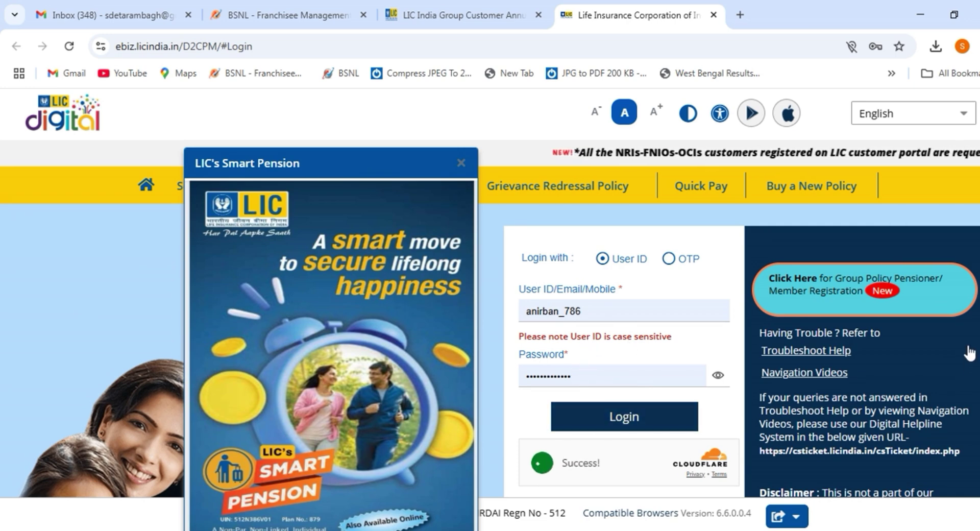
left_click(631, 417)
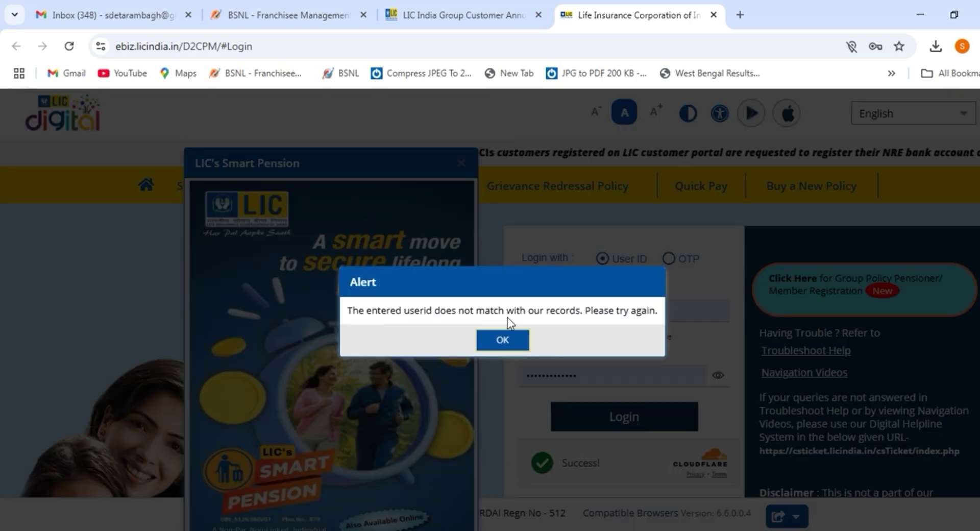
left_click(506, 343)
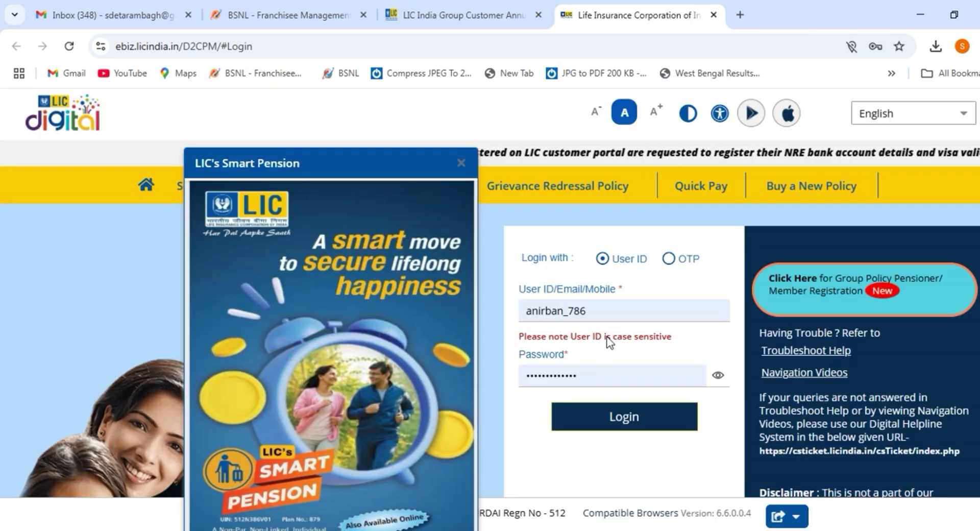
left_click(669, 259)
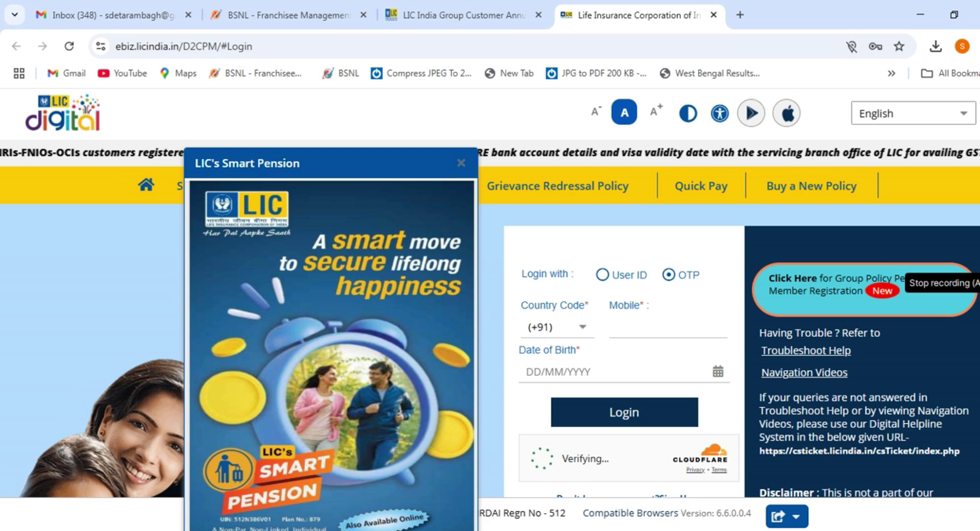
Enter the registered mobile number and date of birth, then submit them for OTP login.
left_click(975, 439)
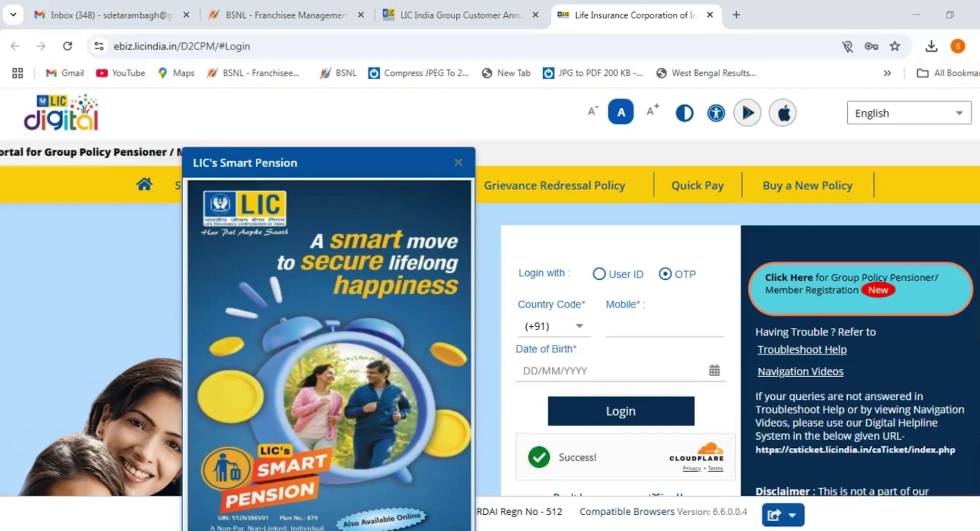
left_click(627, 327)
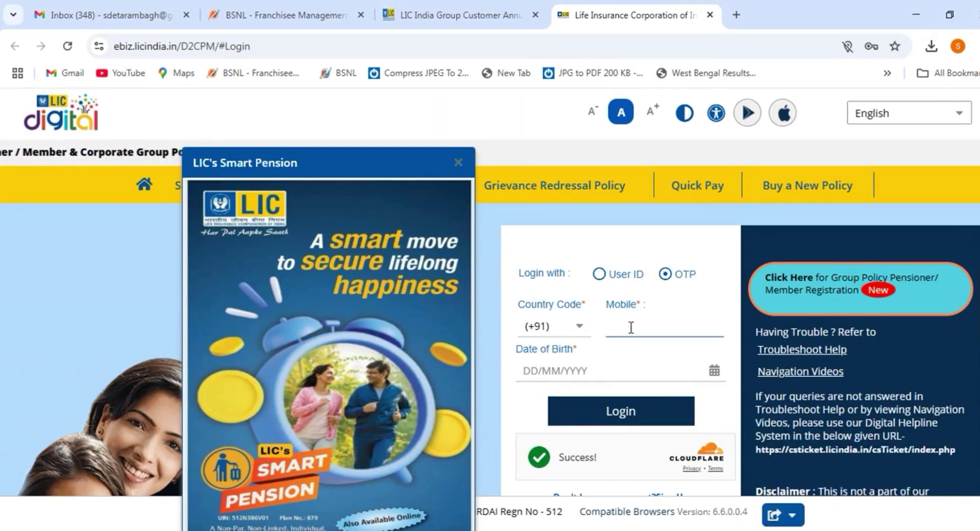
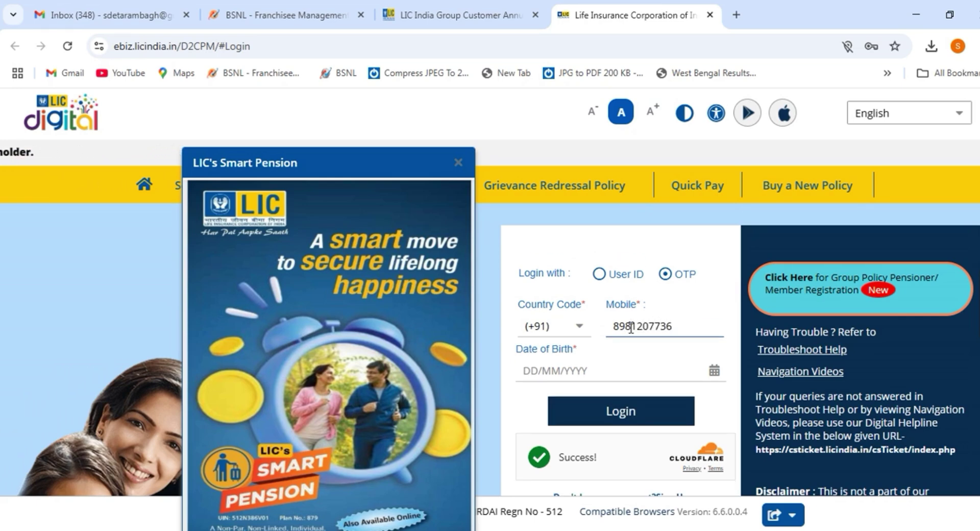
key("Tab")
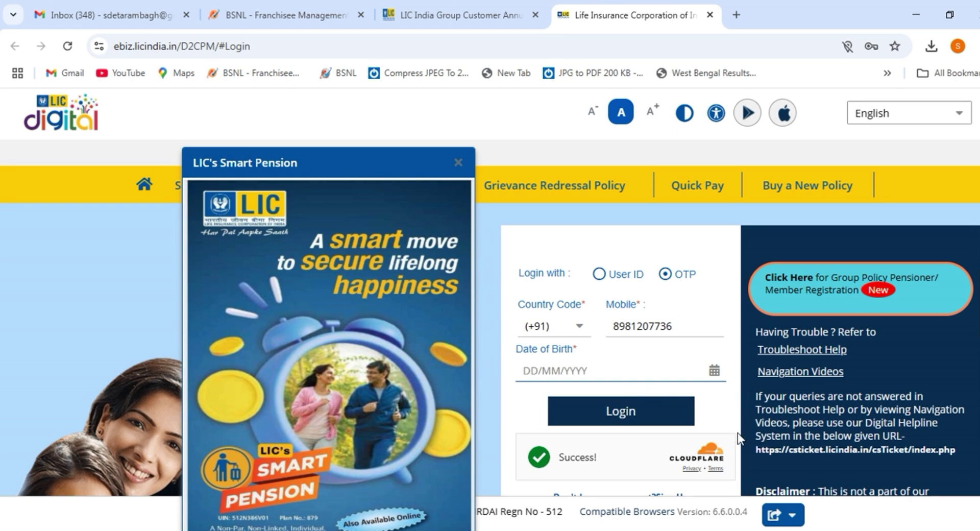
type("06/06/1989")
left_click(638, 416)
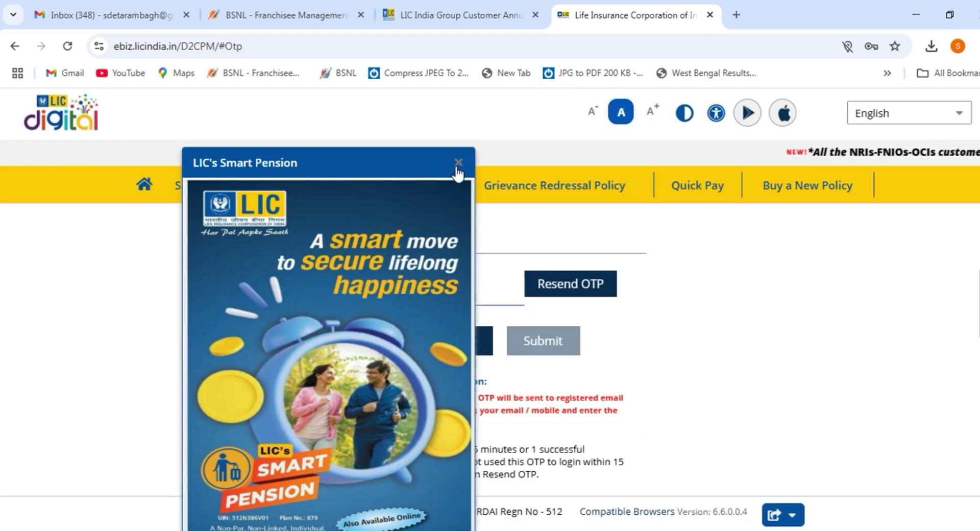
Dismiss the Smart Pension advert, then enter and submit the one-time password.
left_click(458, 162)
left_click(402, 292)
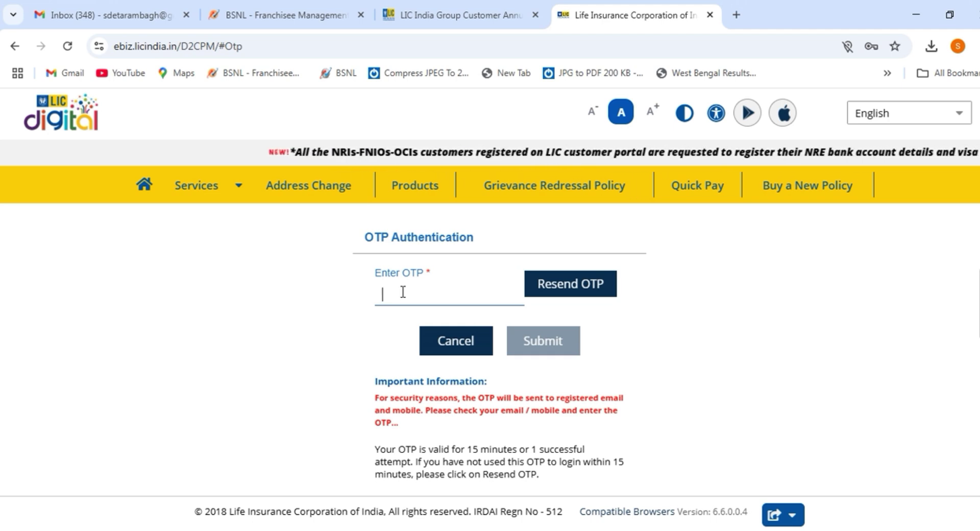
type("41")
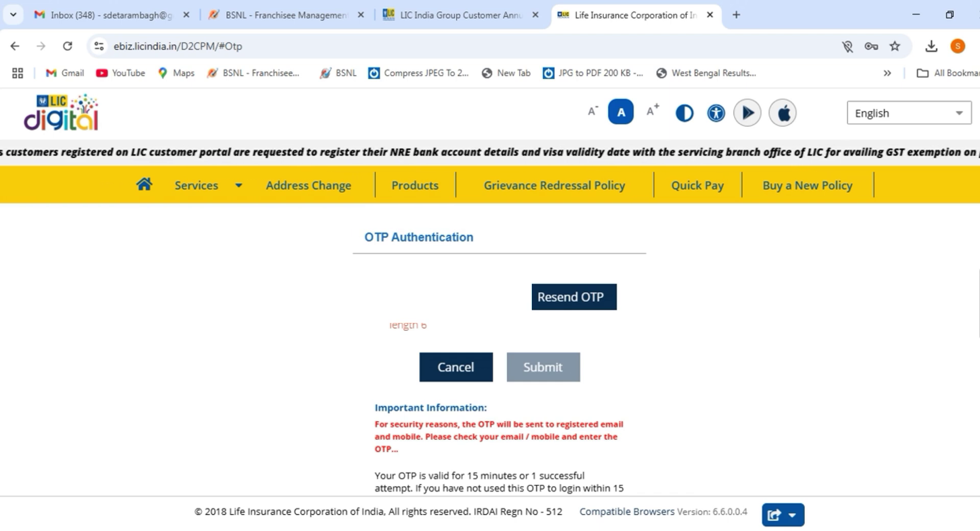
type("*")
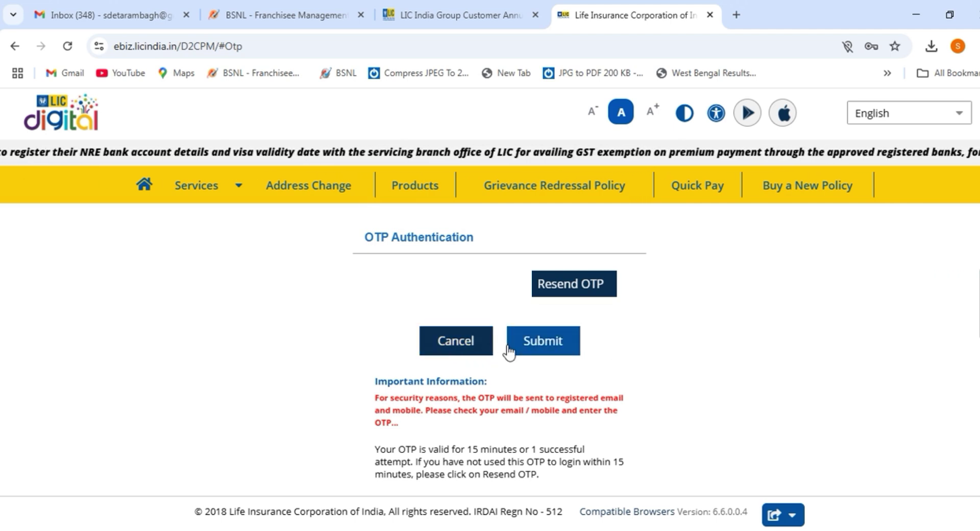
left_click(543, 340)
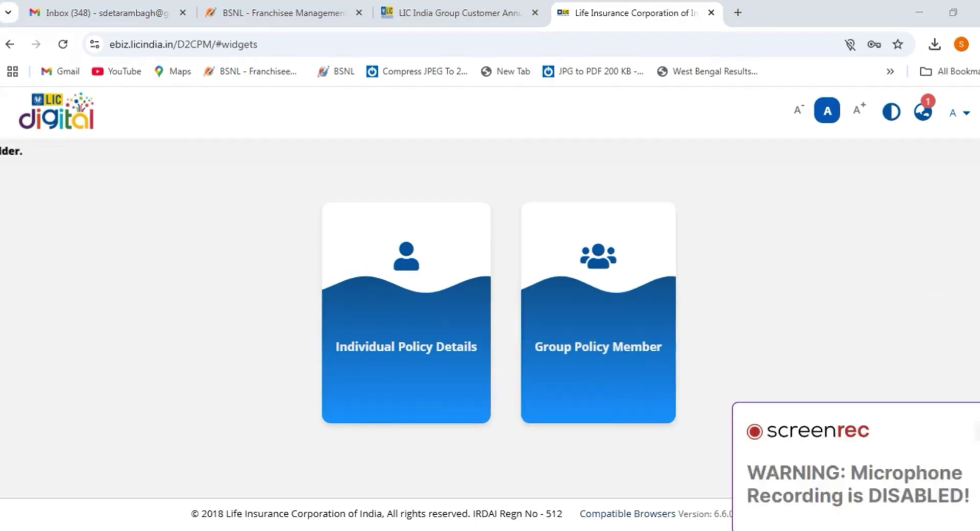
Open Group Policy Member and view contribution details of the DELHI superannuation cash accumulation policy.
left_click(587, 337)
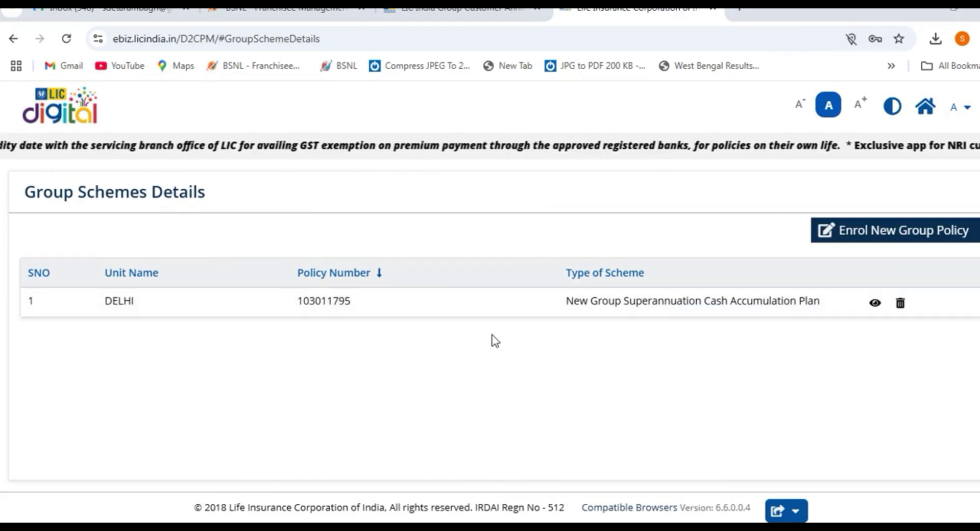
left_click(875, 304)
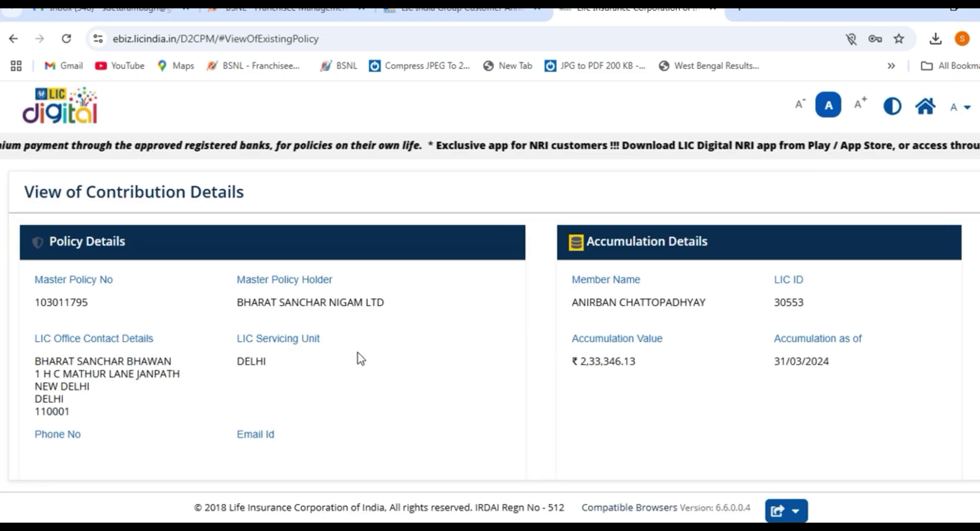
scroll(361, 359, "down", 2)
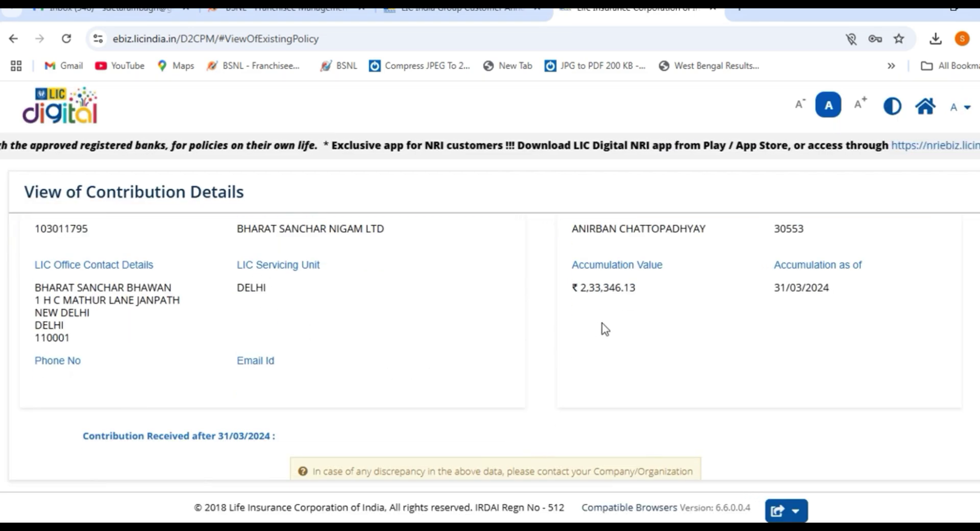
scroll(602, 323, "up", 2)
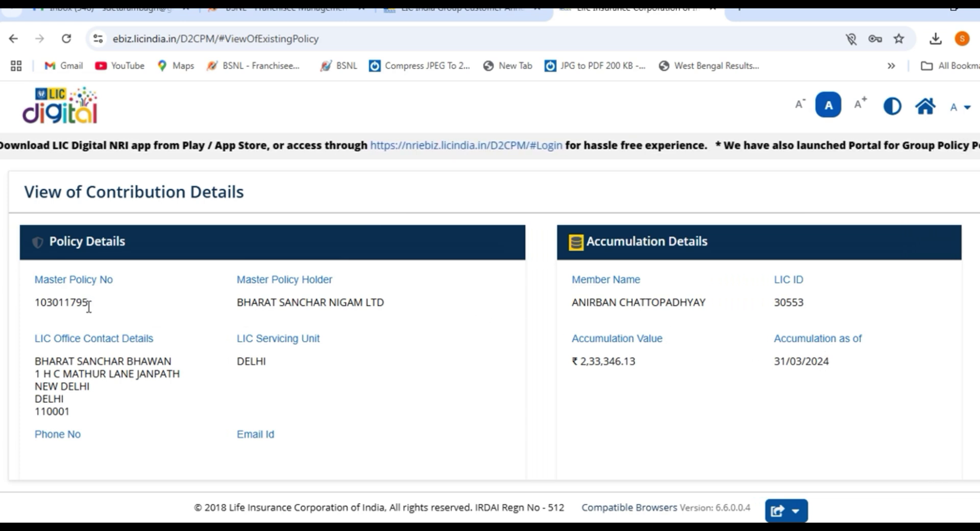
scroll(340, 312, "down", 2)
scroll(346, 315, "down", 1)
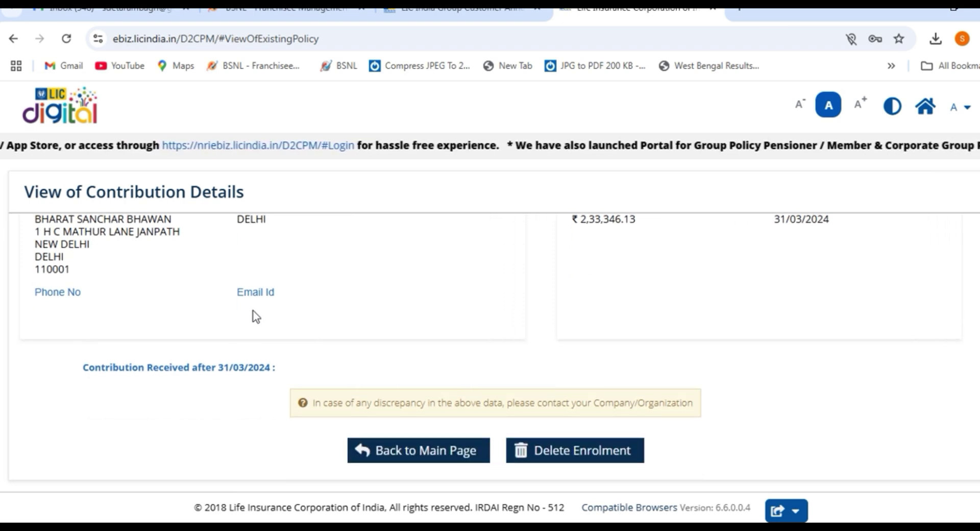
scroll(259, 319, "up", 1)
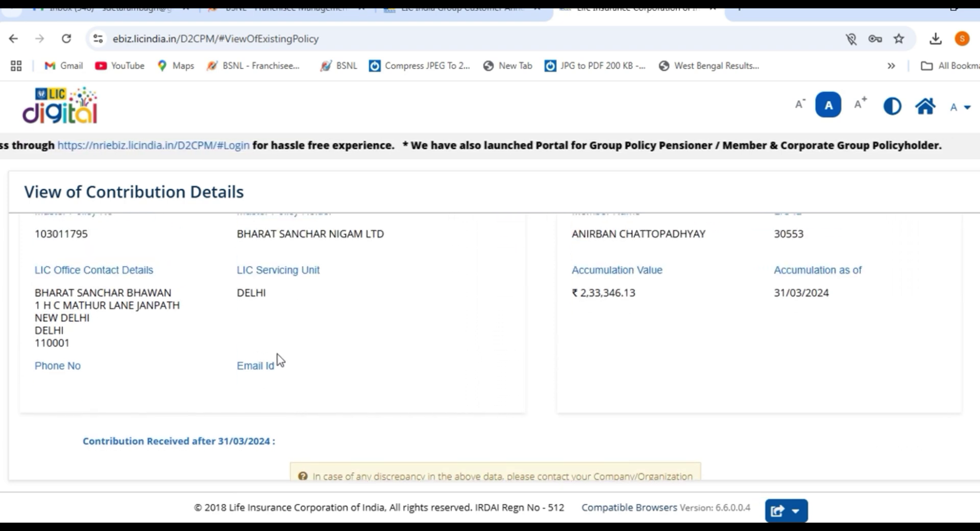
scroll(279, 361, "down", 1)
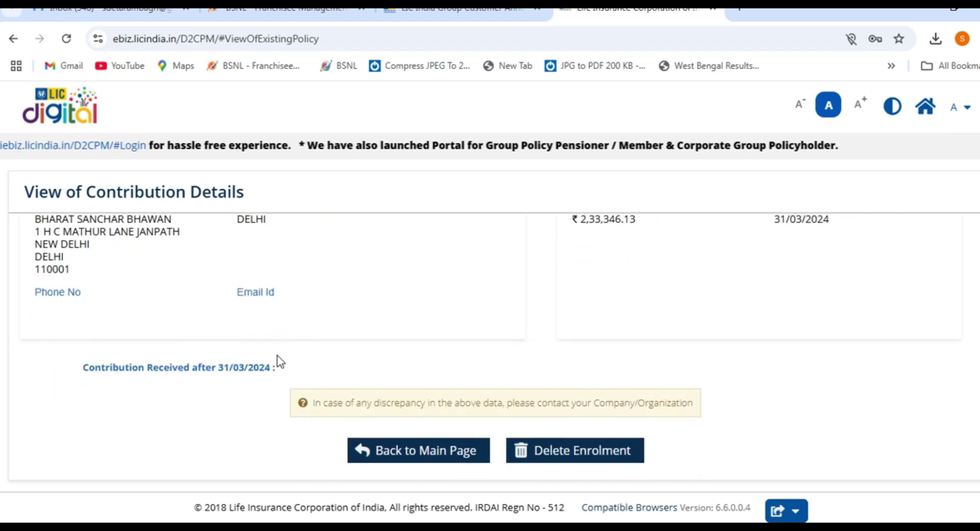
scroll(278, 361, "up", 2)
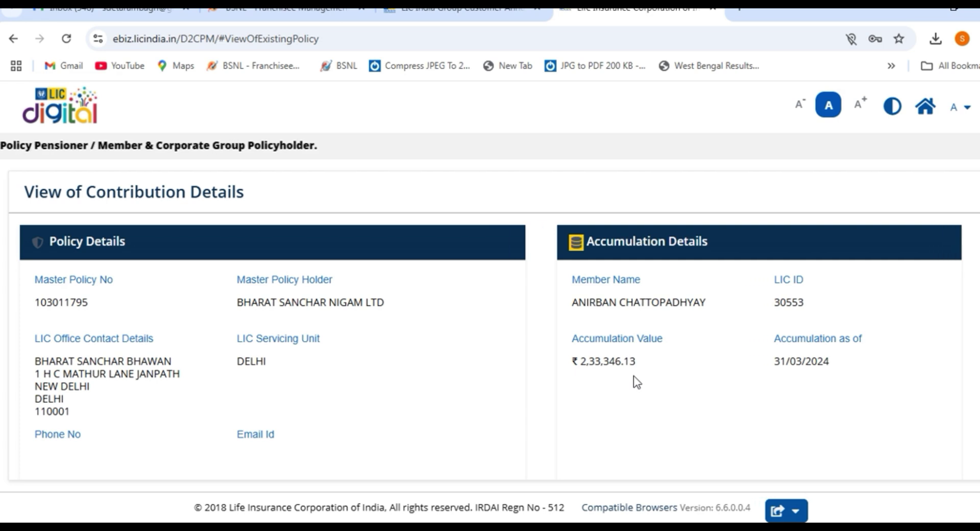
scroll(633, 375, "down", 3)
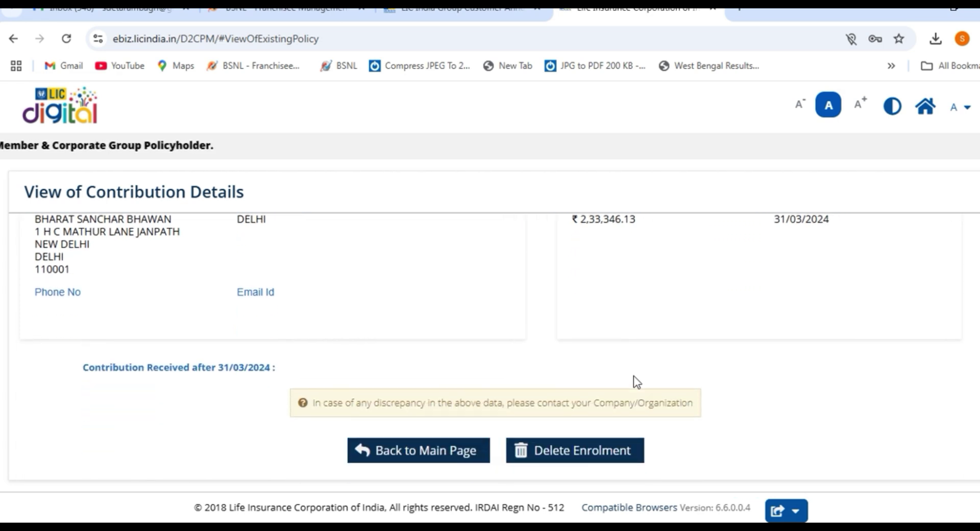
scroll(633, 382, "up", 2)
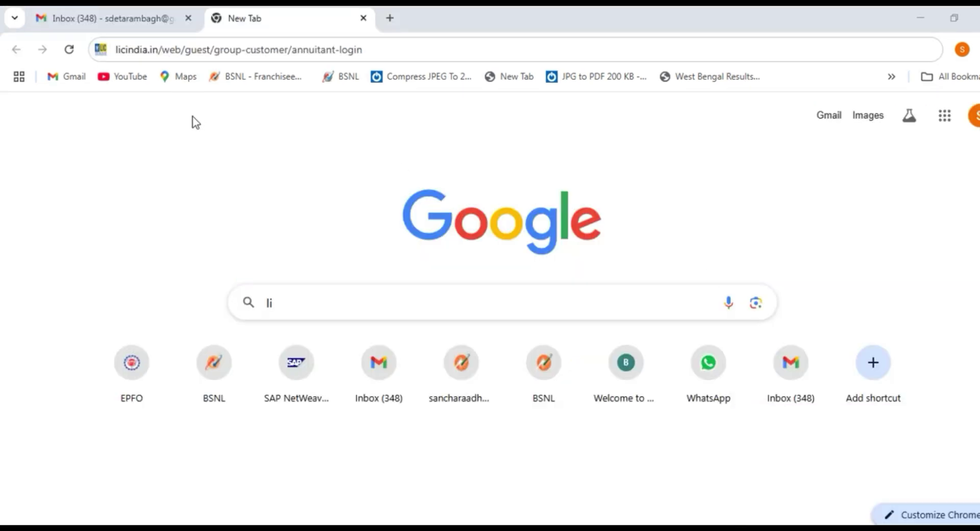
Search Google for 'lic' and open the official licindia.in site.
type("ic")
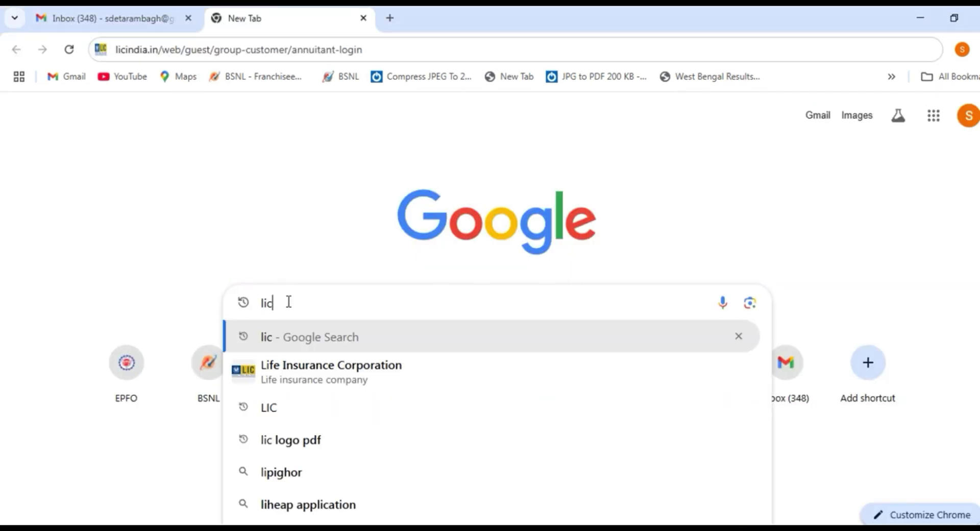
key("Return")
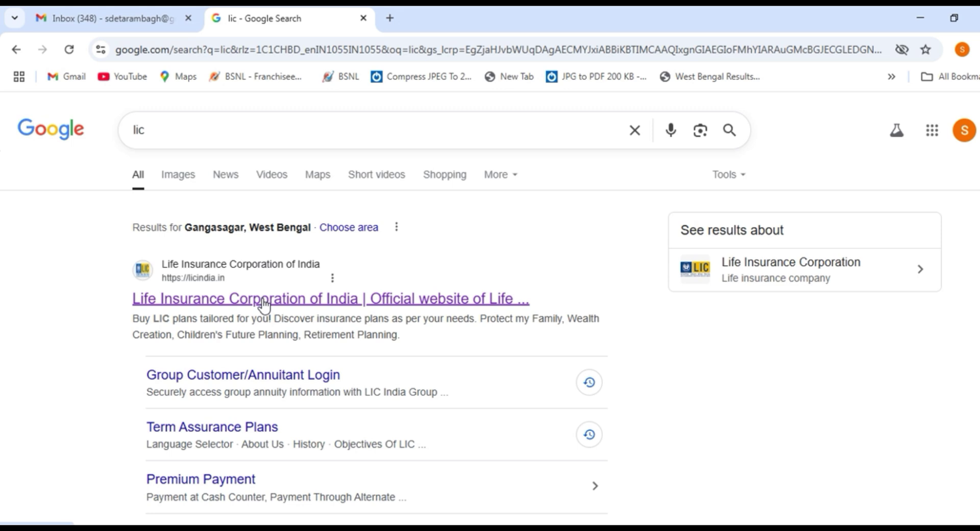
left_click(234, 302)
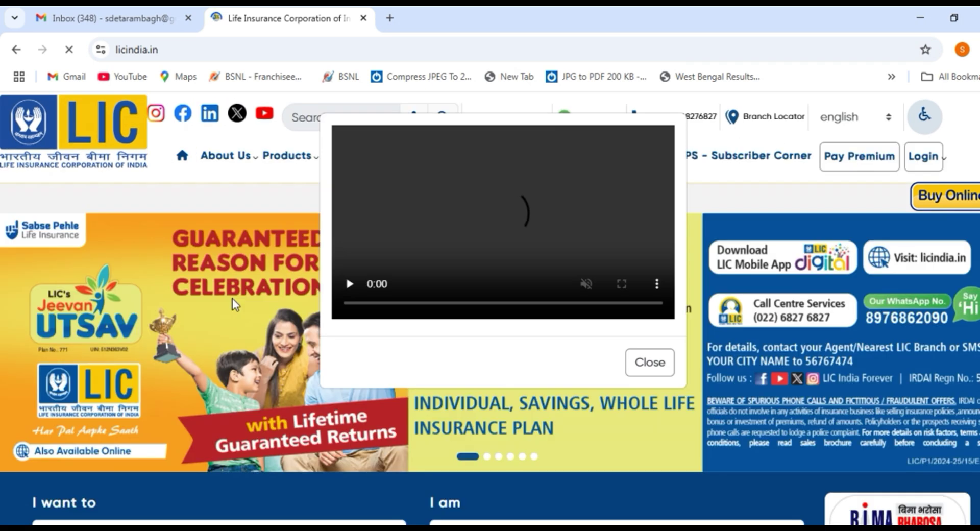
Dismiss the video popup and reopen LIC Digital sign-in via Group Customer/Annuitant Login.
left_click(654, 364)
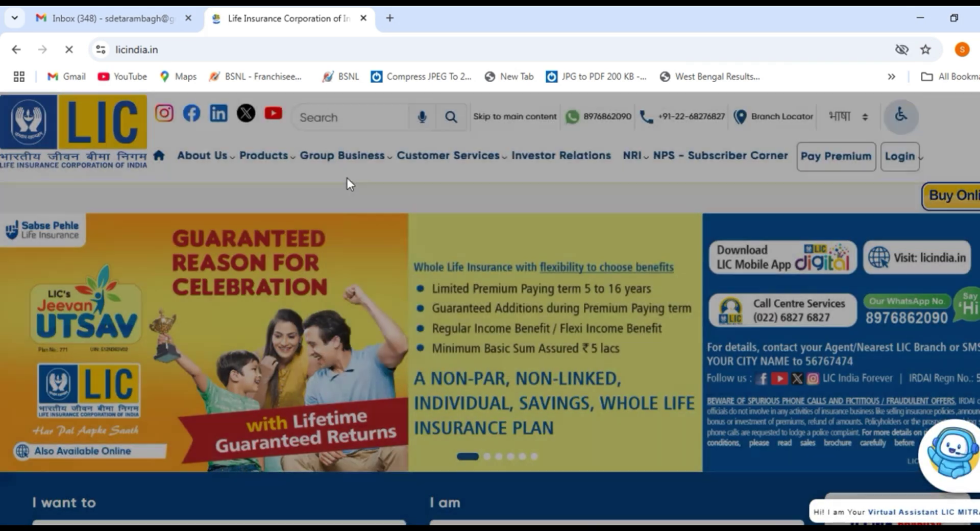
mouse_move(342, 157)
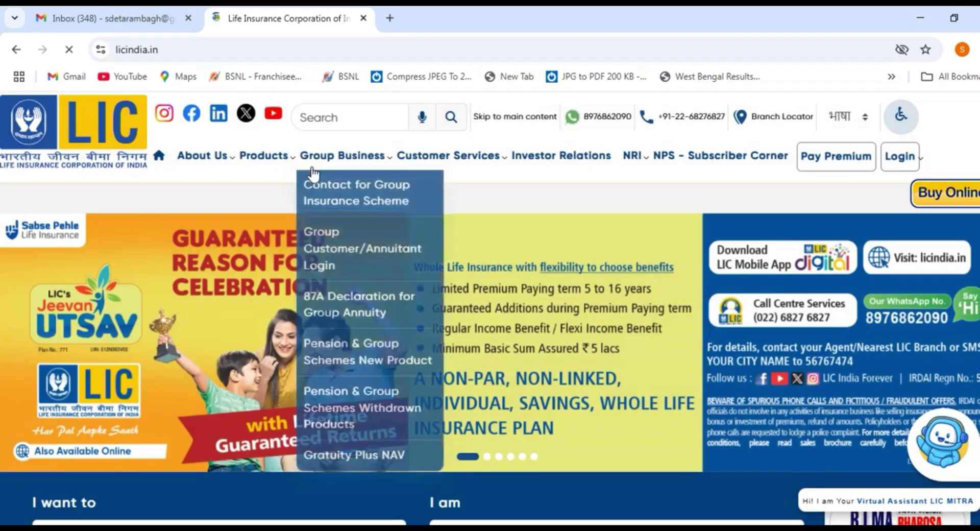
left_click(337, 250)
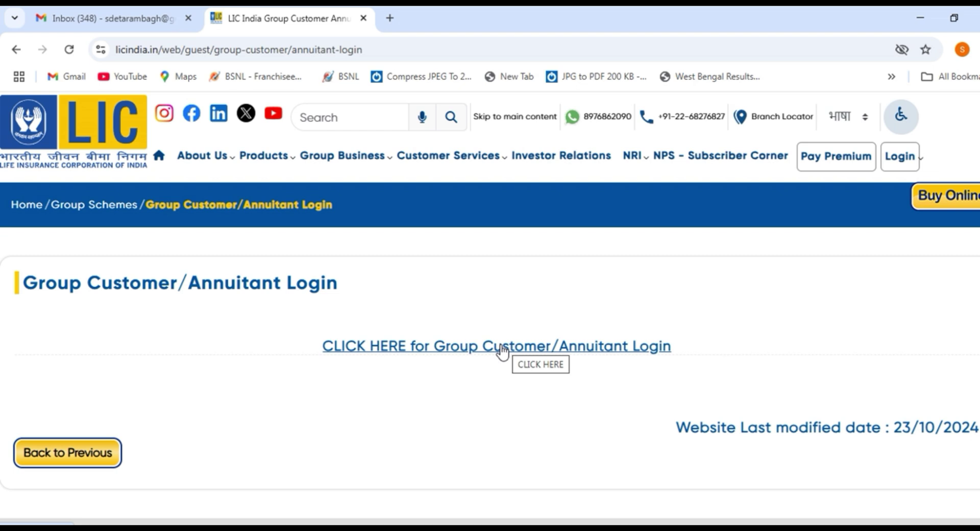
left_click(500, 352)
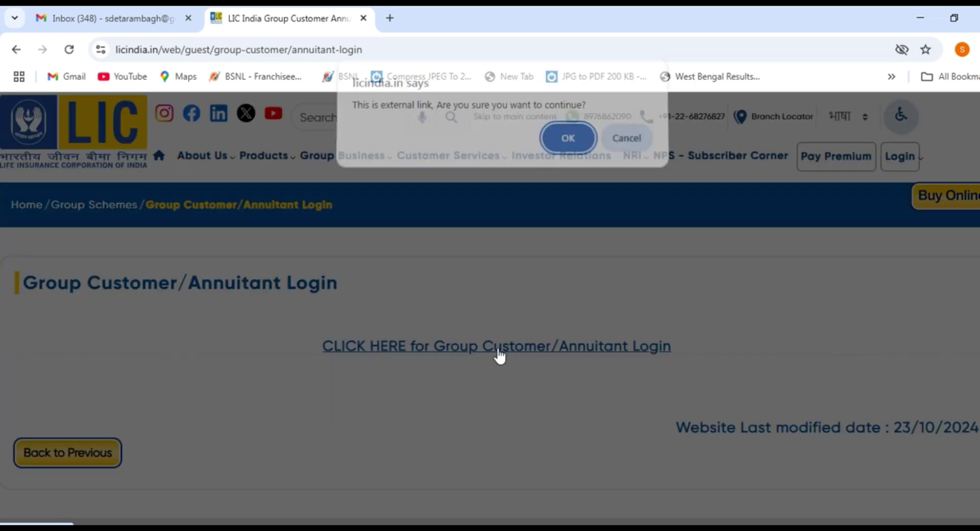
left_click(571, 145)
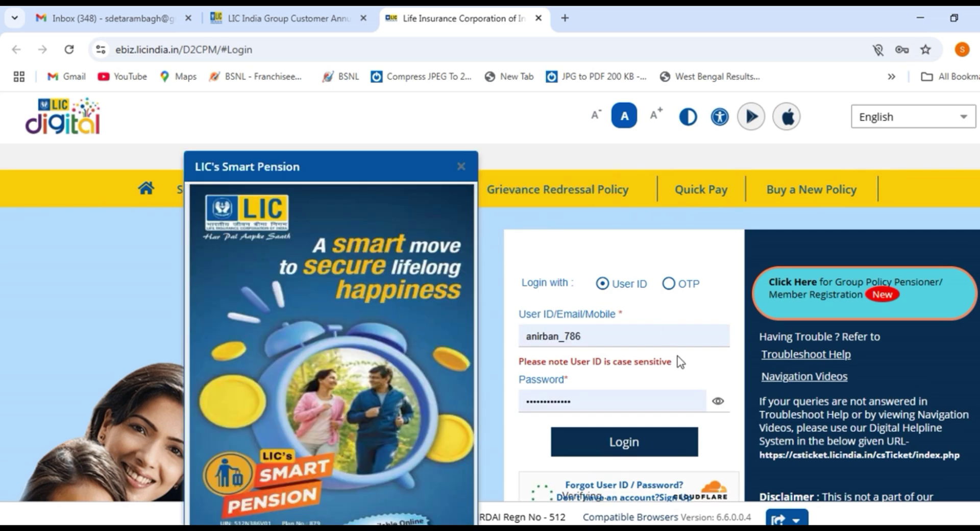
Close the Smart Pension popup and open the Sign Up registration form.
left_click(462, 170)
scroll(695, 307, "down", 1)
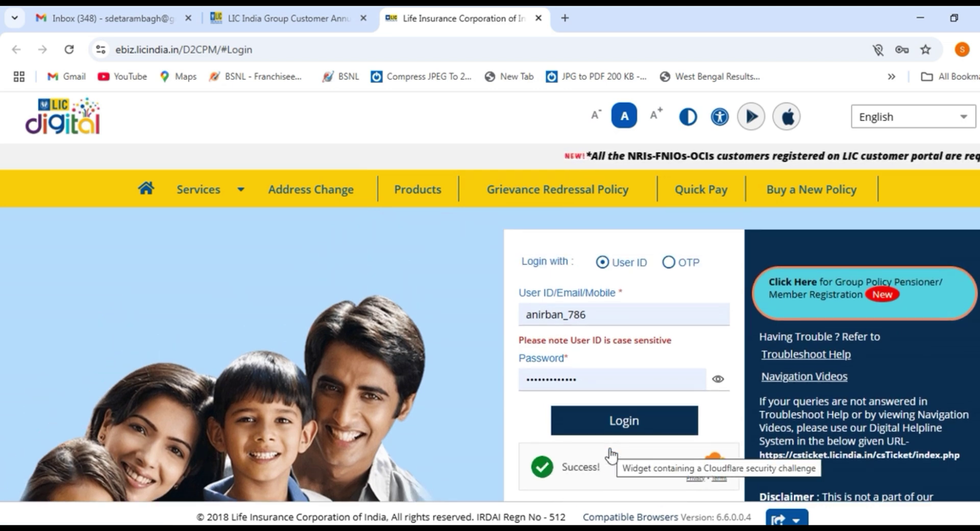
scroll(601, 474, "down", 1)
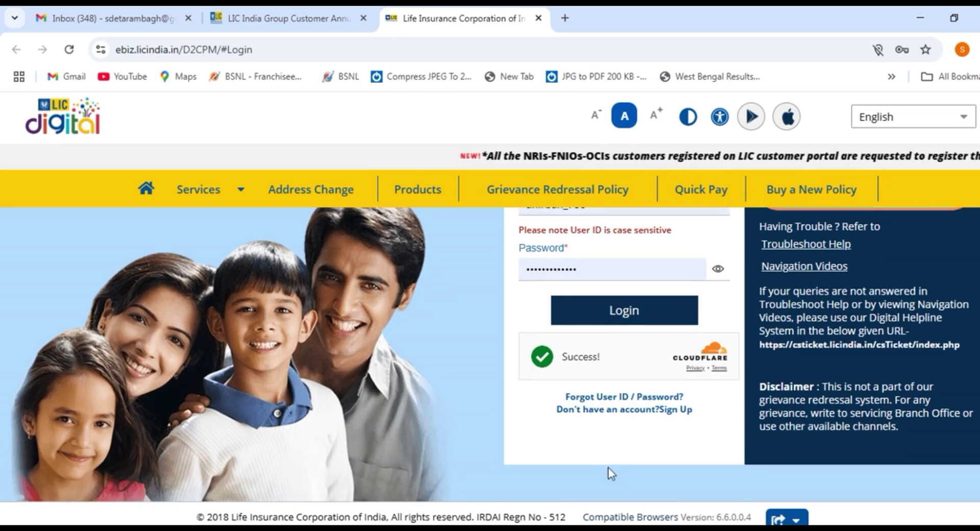
left_click(613, 411)
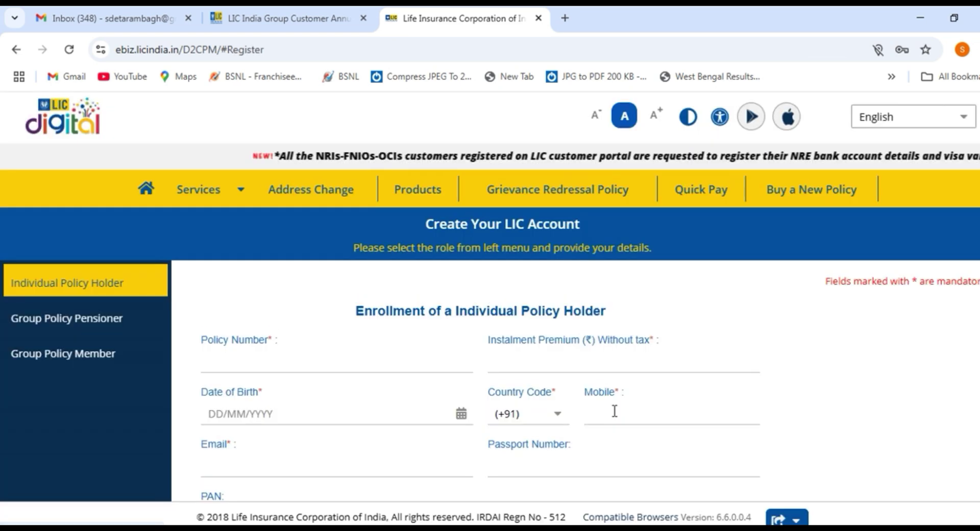
scroll(536, 345, "down", 2)
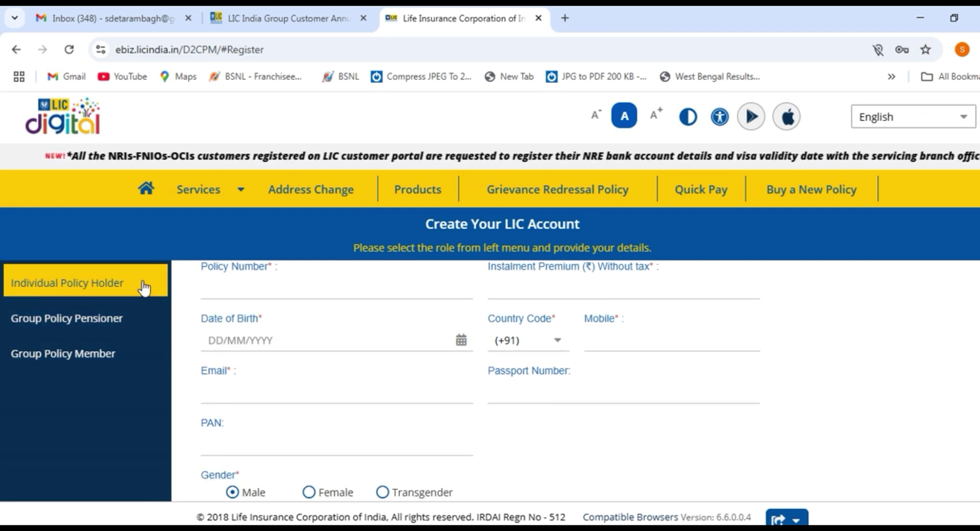
Switch registration to the Group Policy Member enrollment form and select its Policy Number field.
left_click(64, 363)
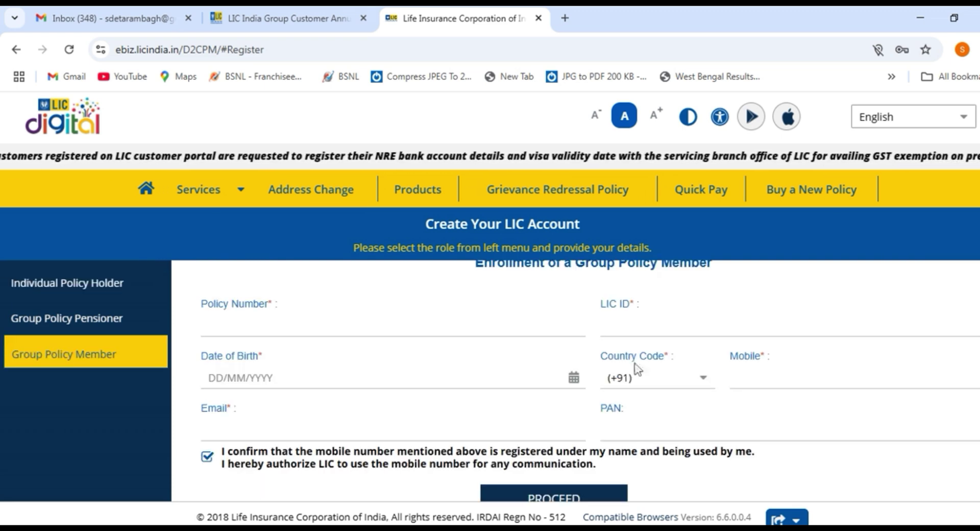
scroll(644, 364, "up", 2)
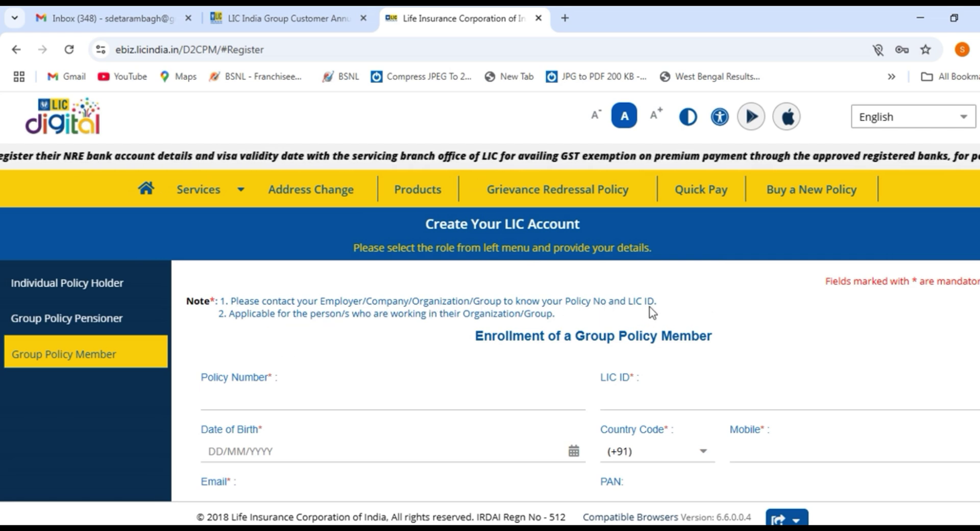
left_click(281, 398)
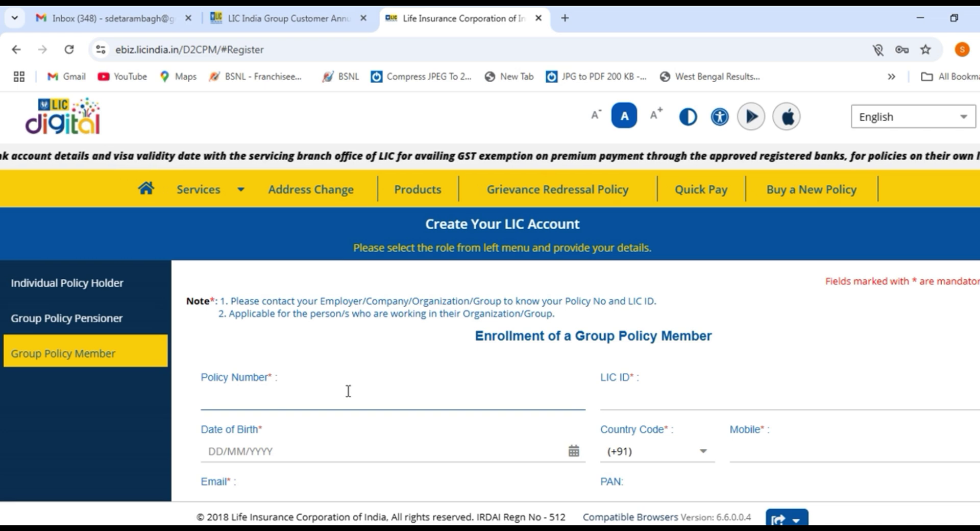
scroll(347, 391, "down", 3)
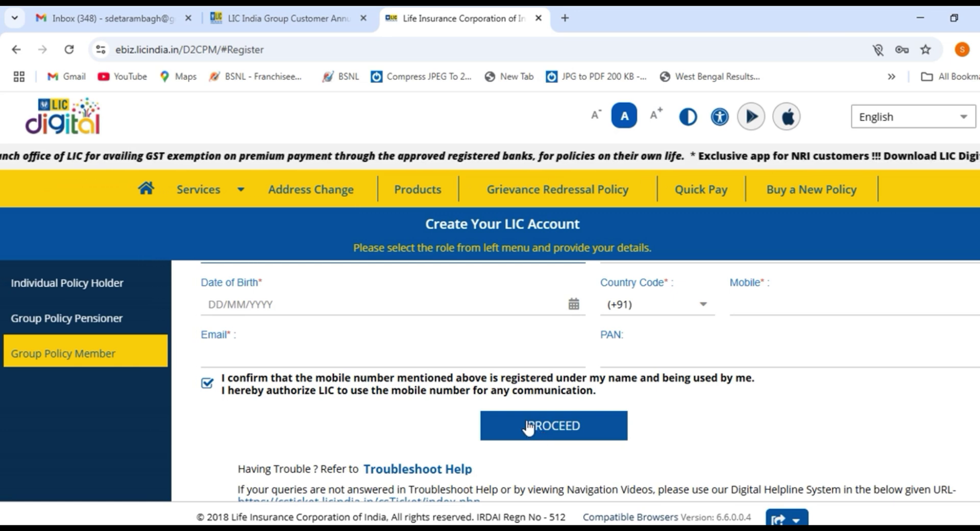
scroll(527, 427, "up", 2)
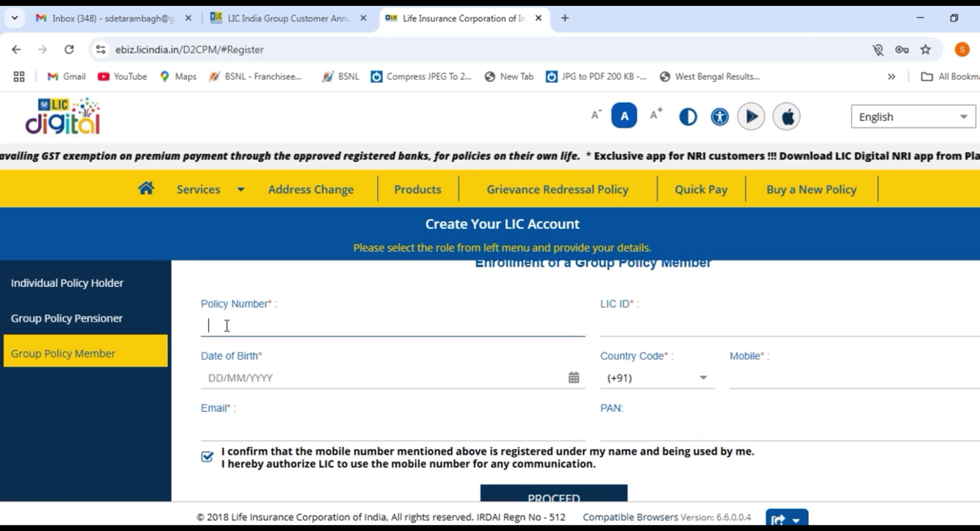